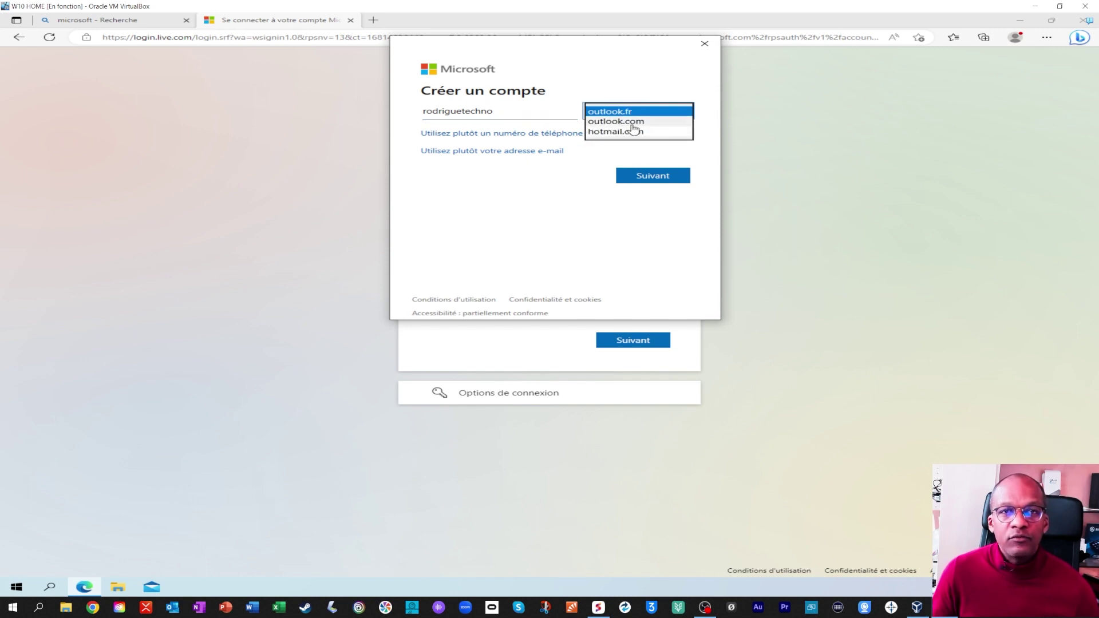
Keep the outlook.fr domain for the new address and set the account password.
click(679, 112)
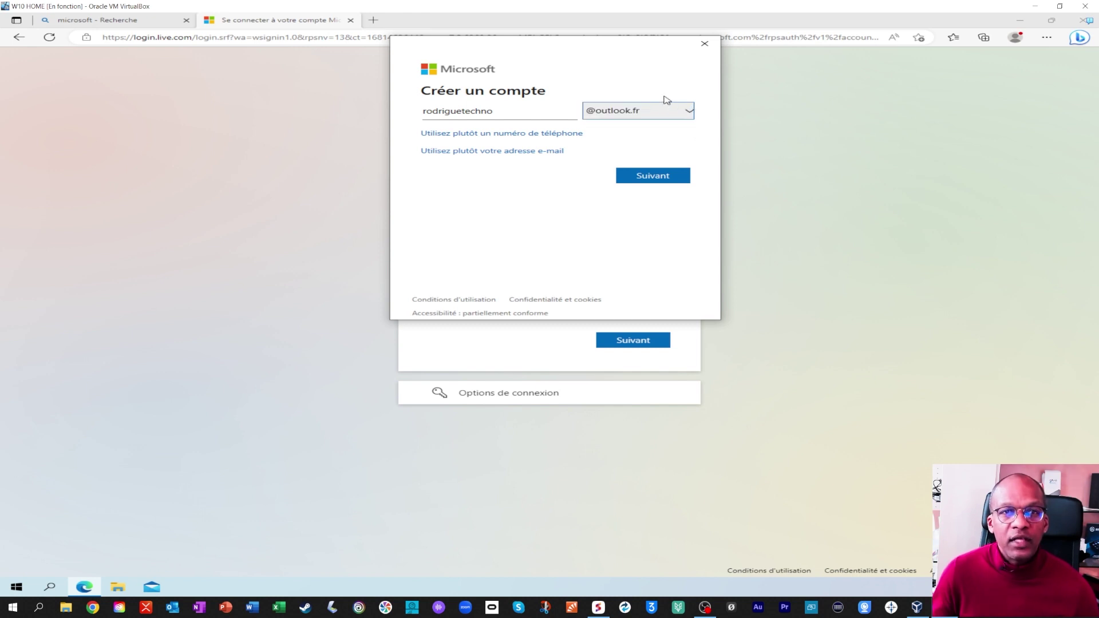
click(667, 181)
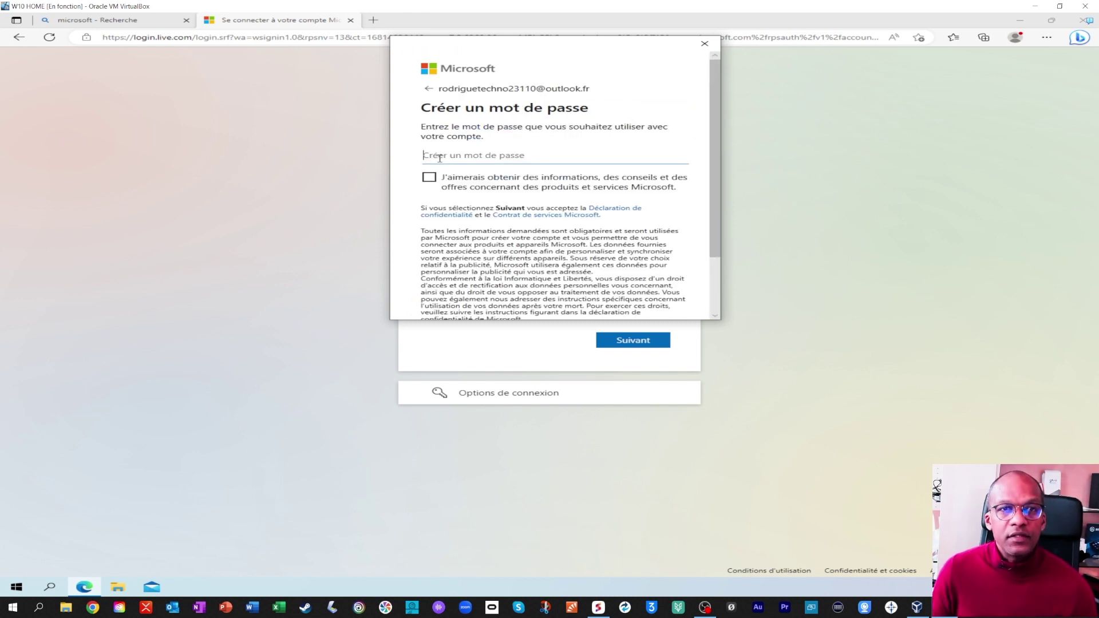
key(ctrl+v)
scroll(572, 229, down, 3)
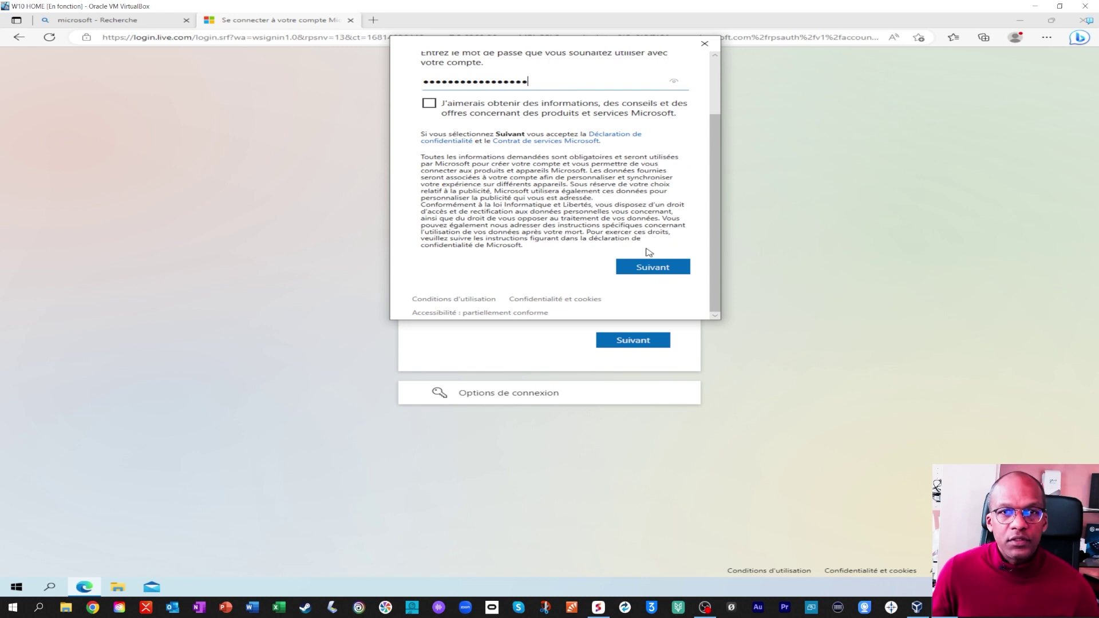
click(653, 265)
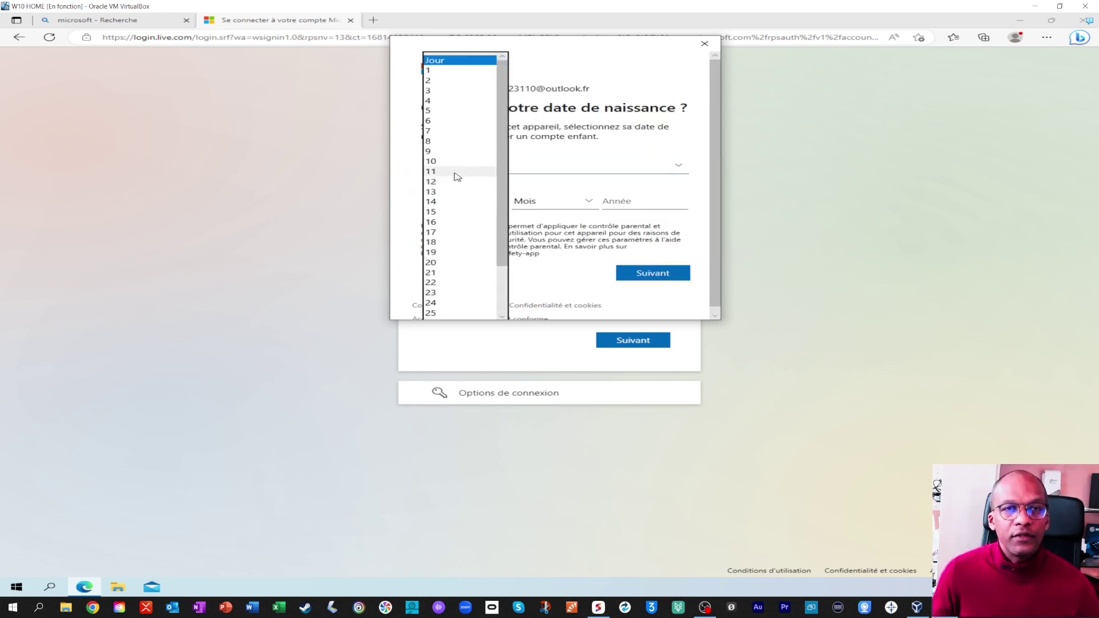
click(455, 178)
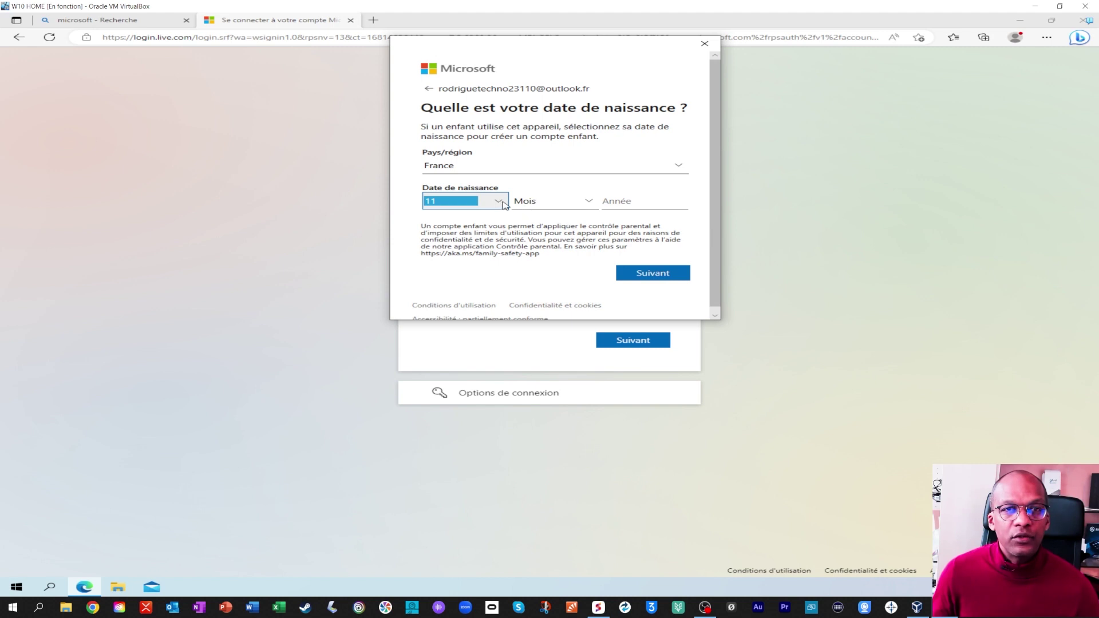
click(552, 202)
click(548, 199)
click(633, 201)
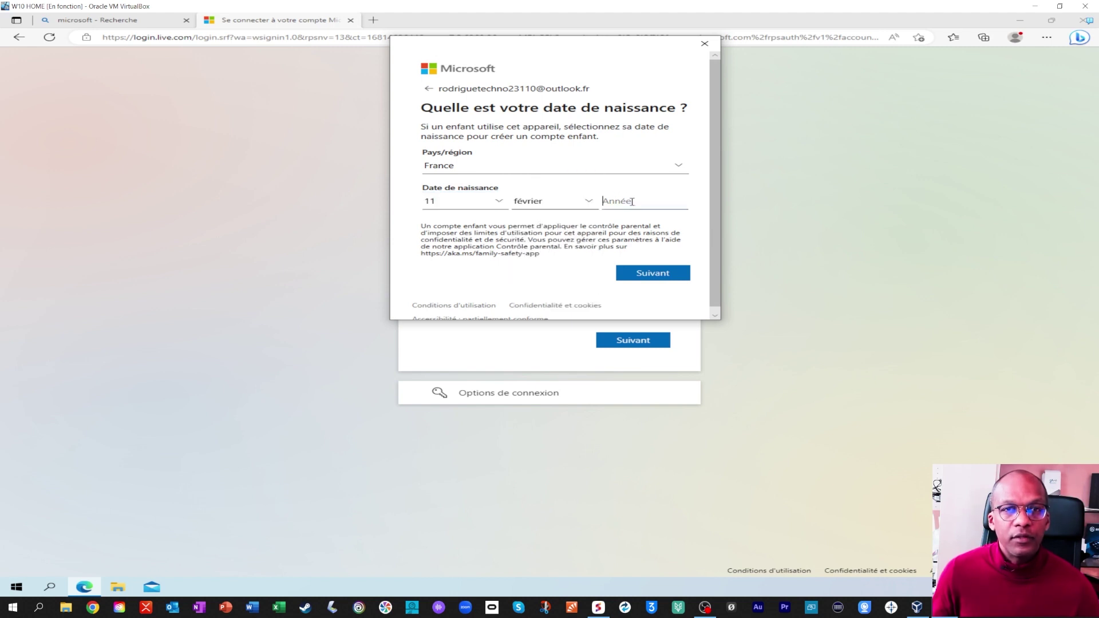
text(1970)
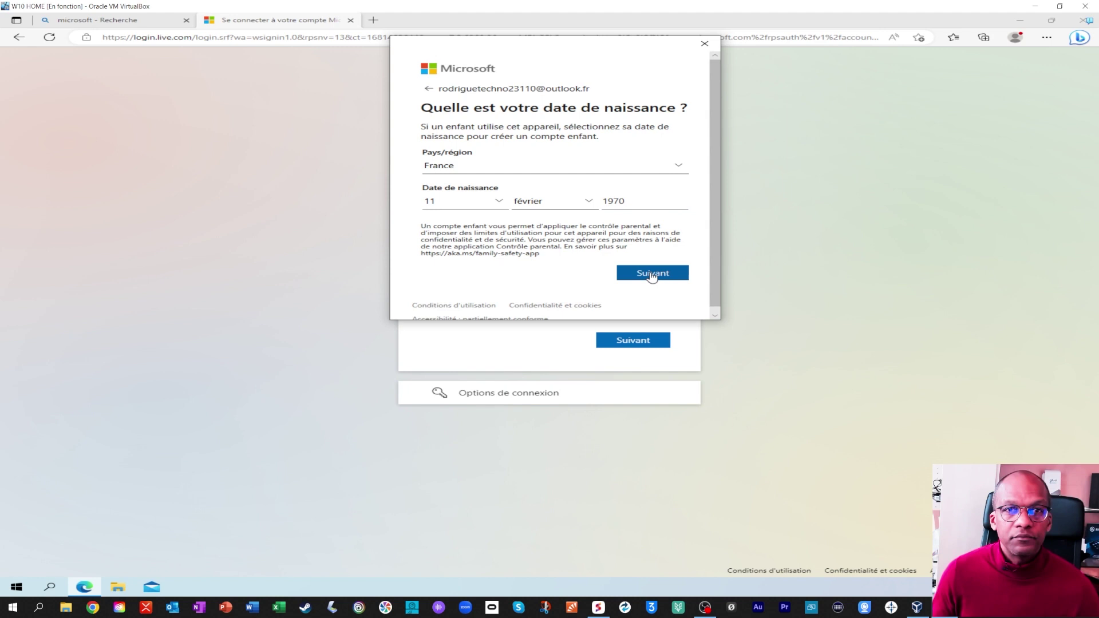
click(652, 275)
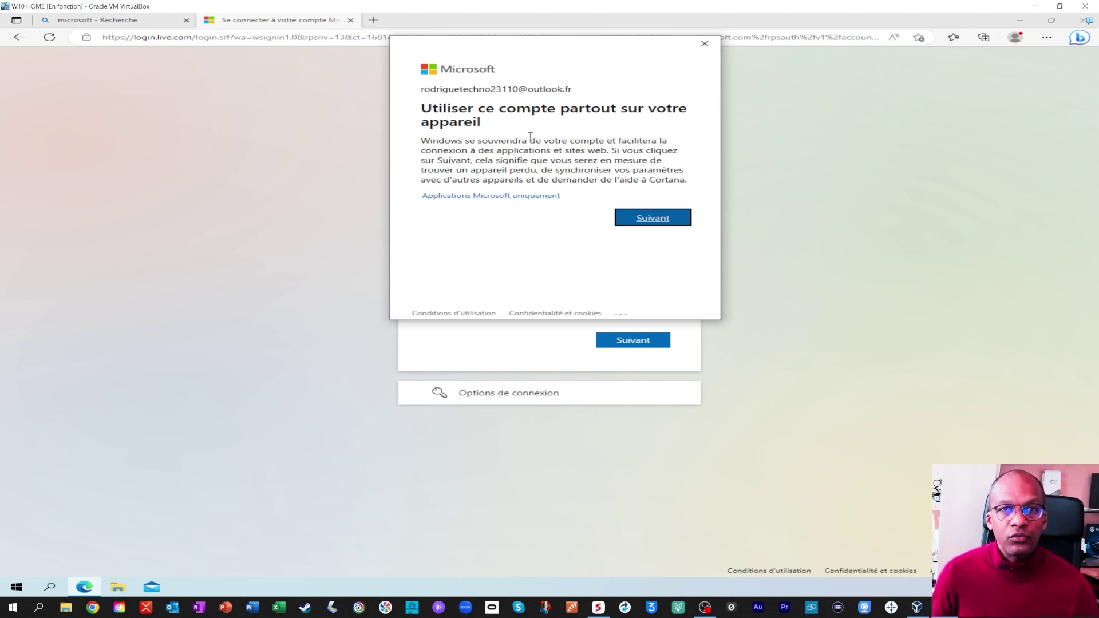
click(533, 198)
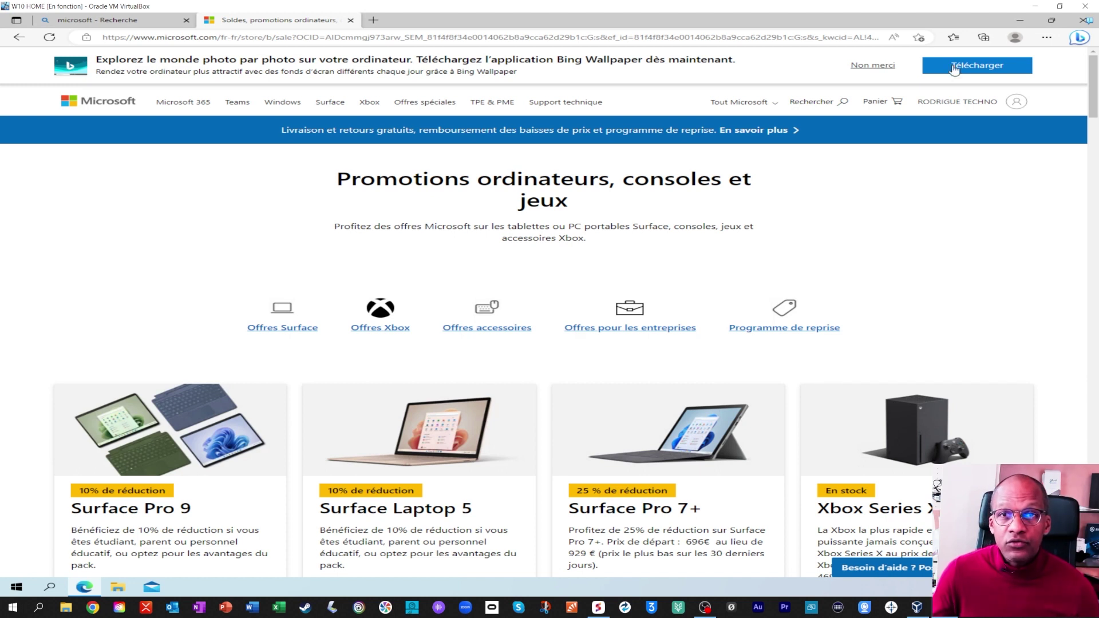
Open Mon compte Microsoft from the account menu and show the Microsoft apps launcher.
scroll(974, 69, down, 1)
click(979, 64)
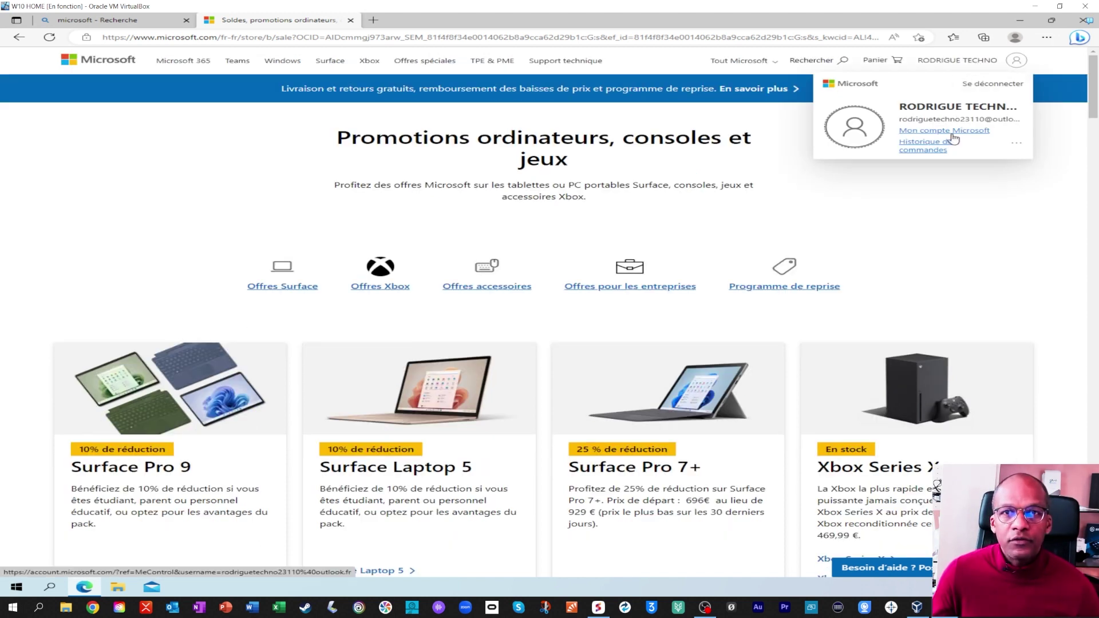
click(951, 132)
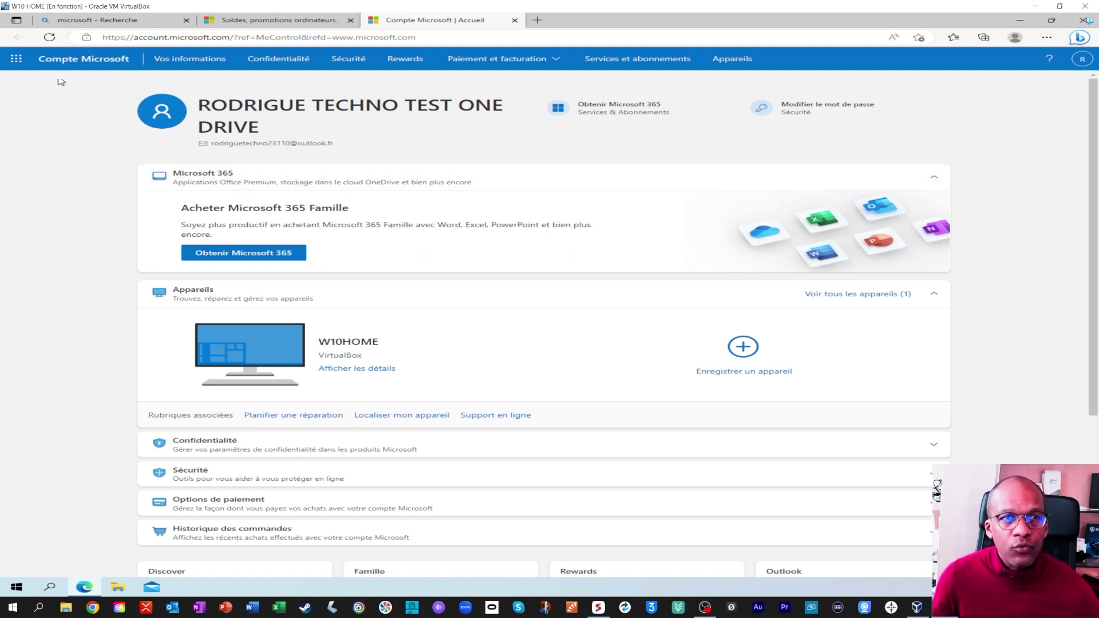
click(16, 60)
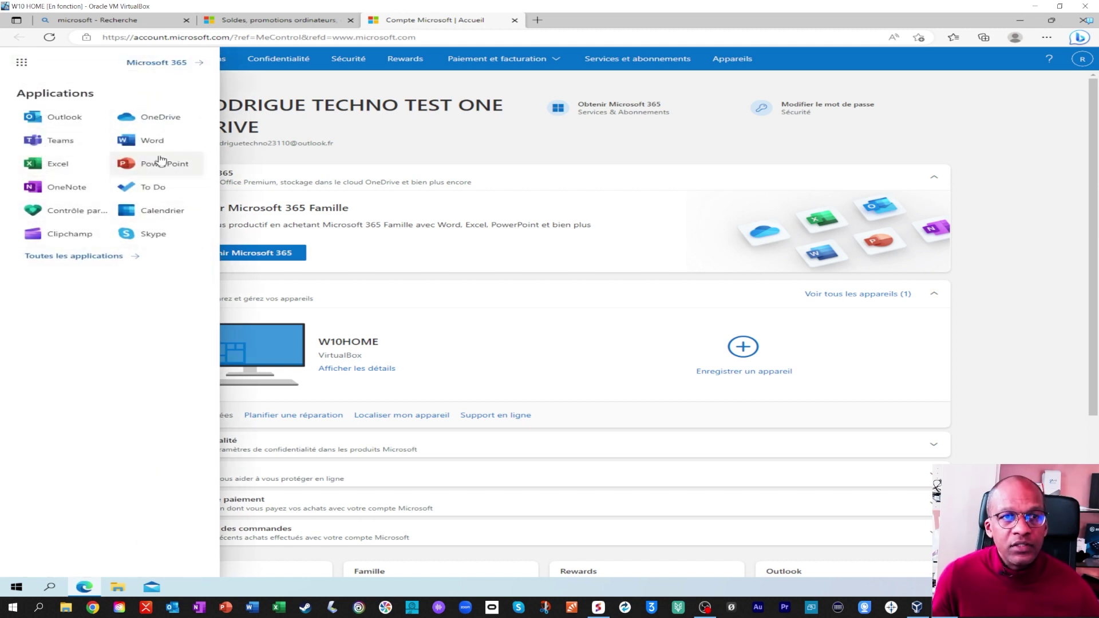
Open OneDrive web, dismiss the welcome and Microsoft 365 Basic dialogs, and minimize Edge.
click(163, 118)
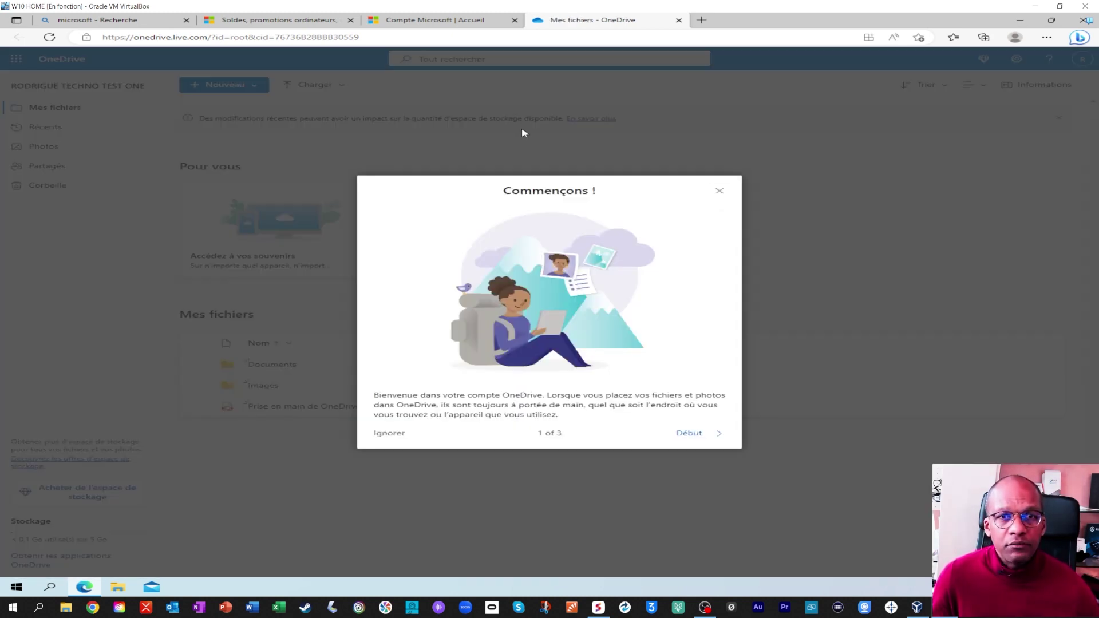
click(720, 191)
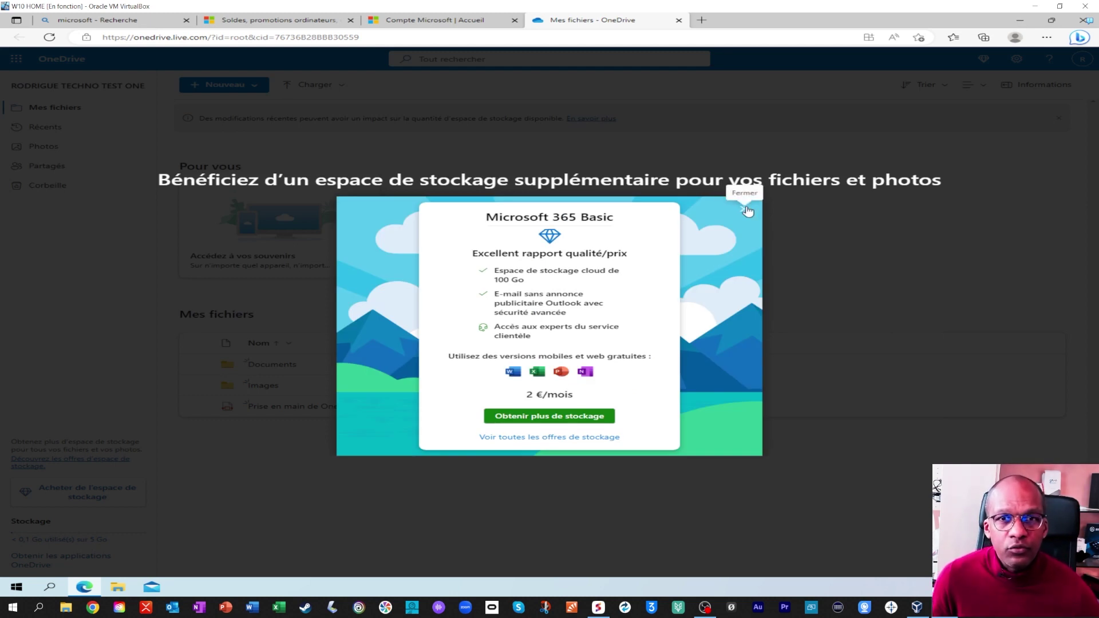
click(747, 210)
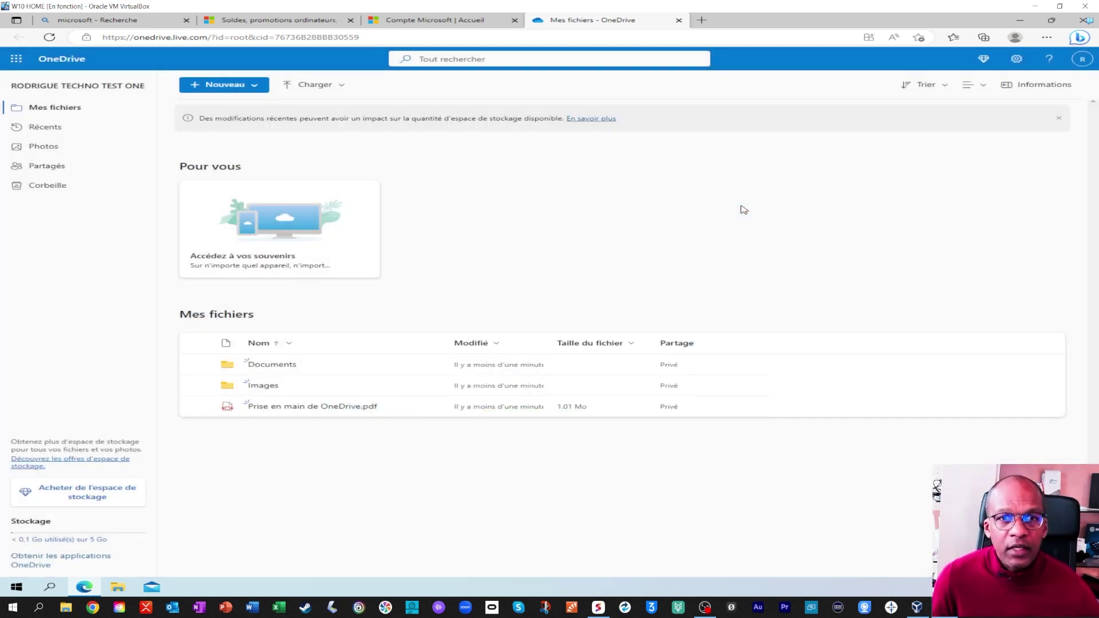
click(1020, 21)
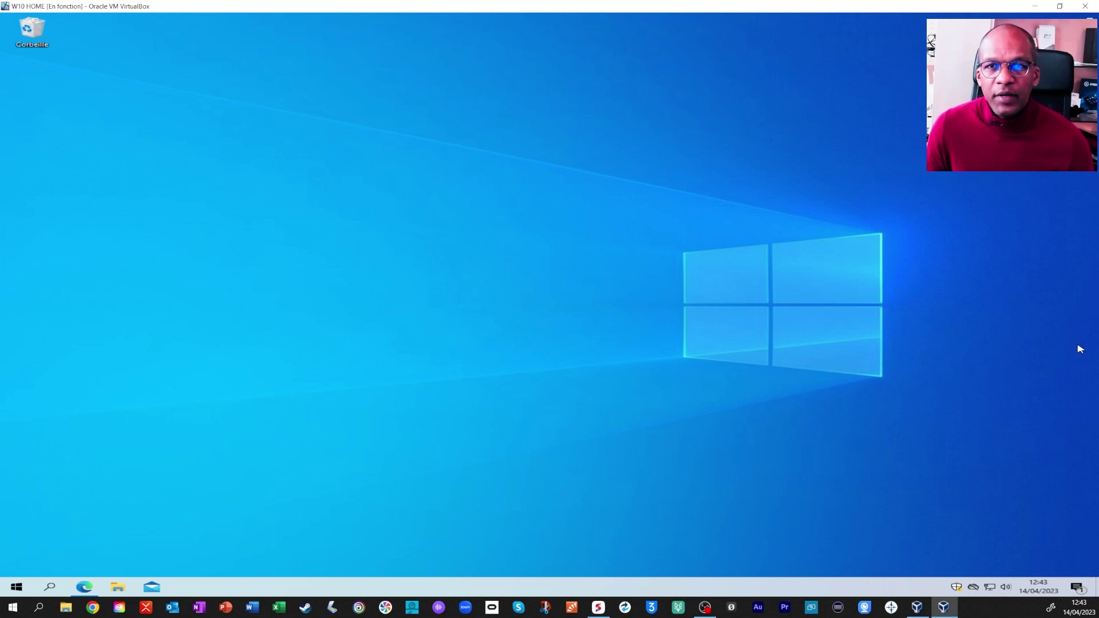
Sign in to the OneDrive desktop client with the account e-mail and password.
click(974, 589)
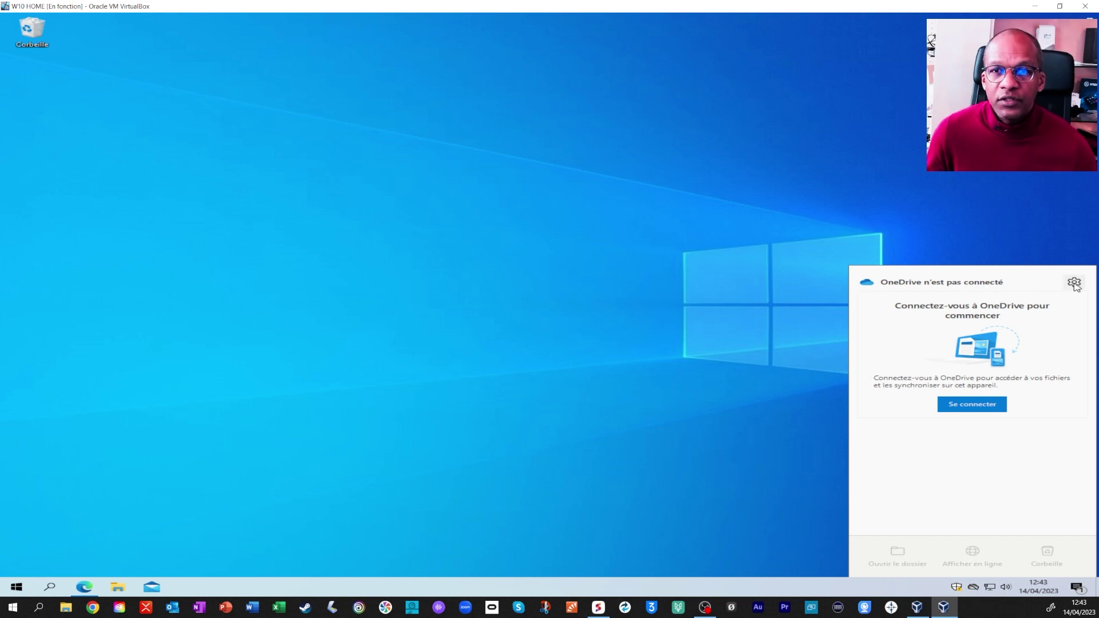
click(963, 406)
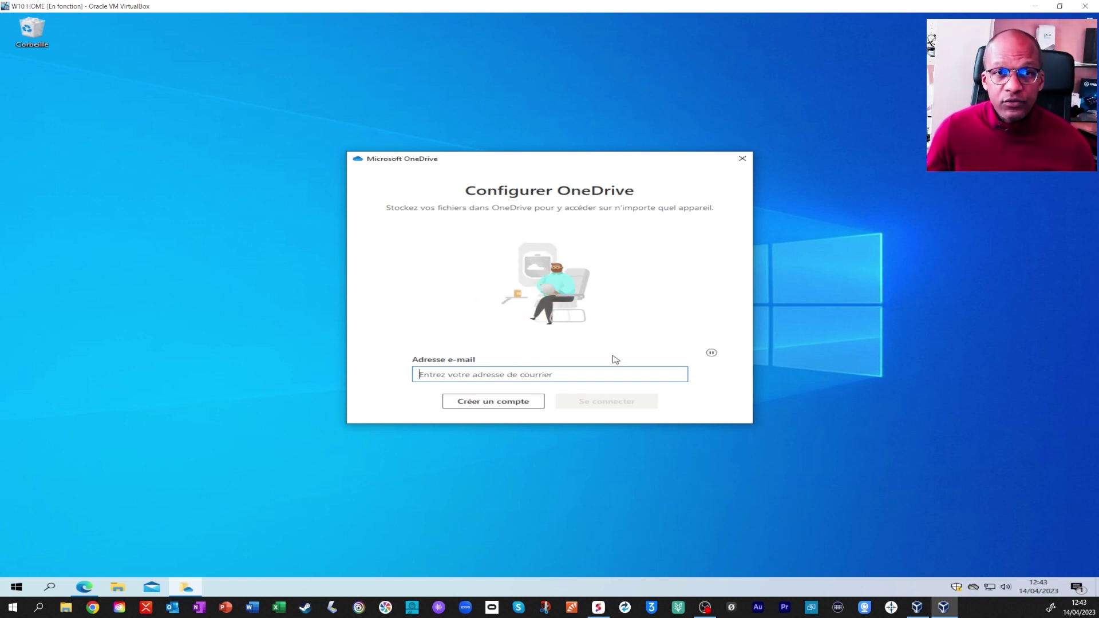
key(ctrl+v)
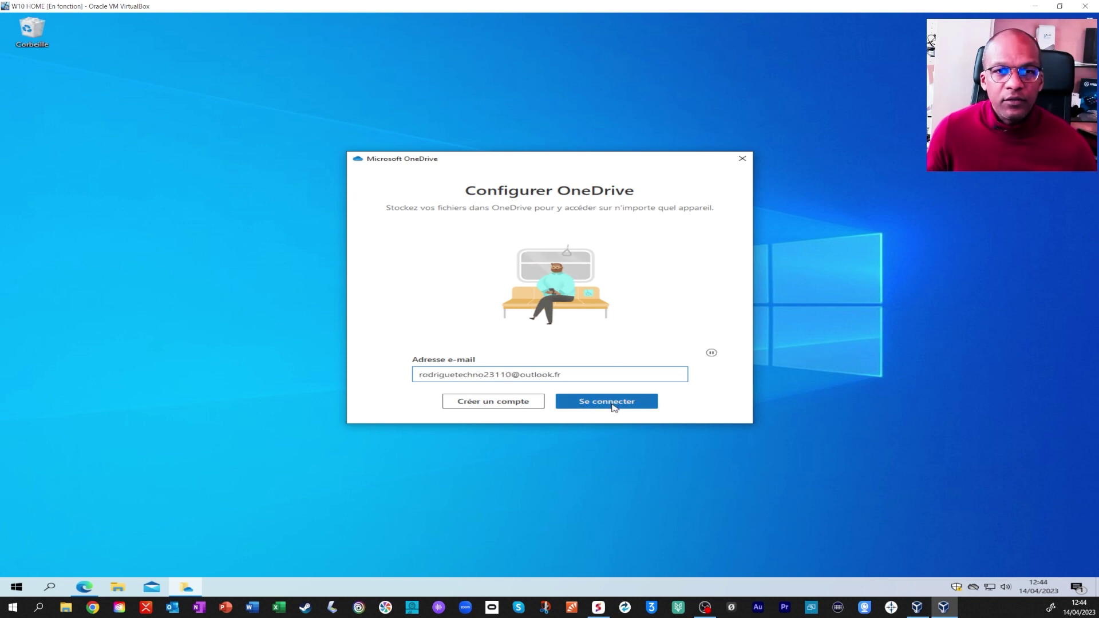
click(613, 404)
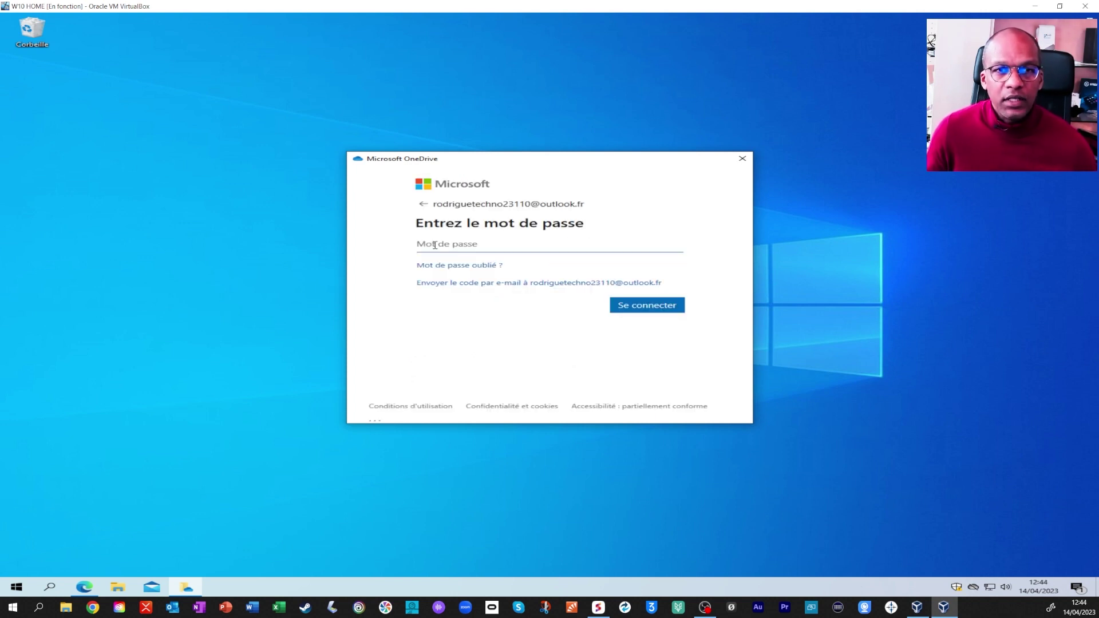
key(ctrl+v)
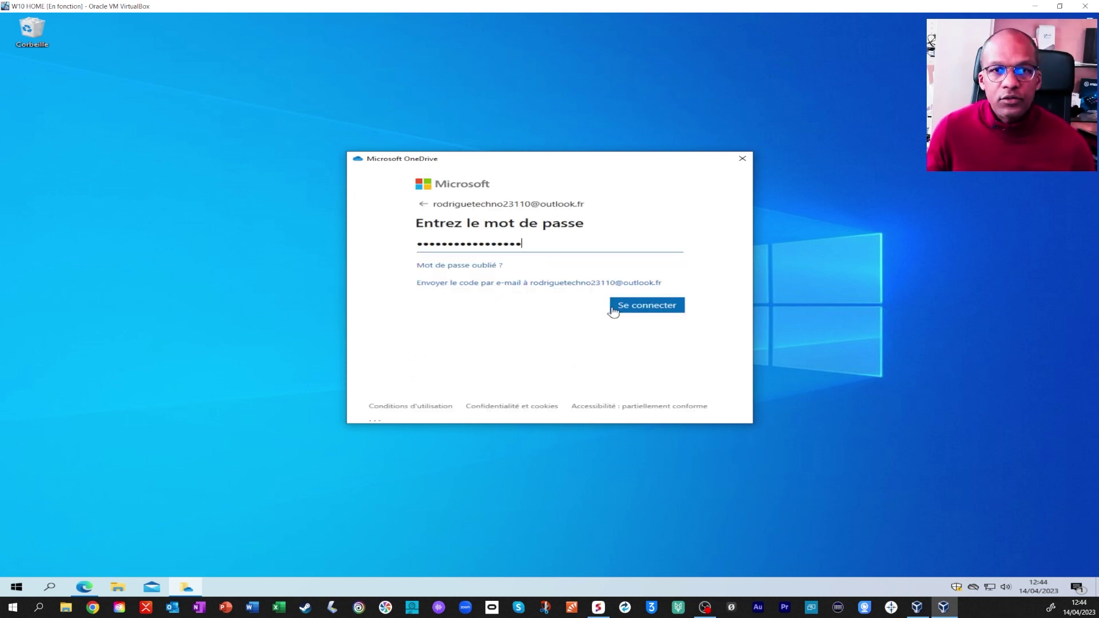
click(620, 306)
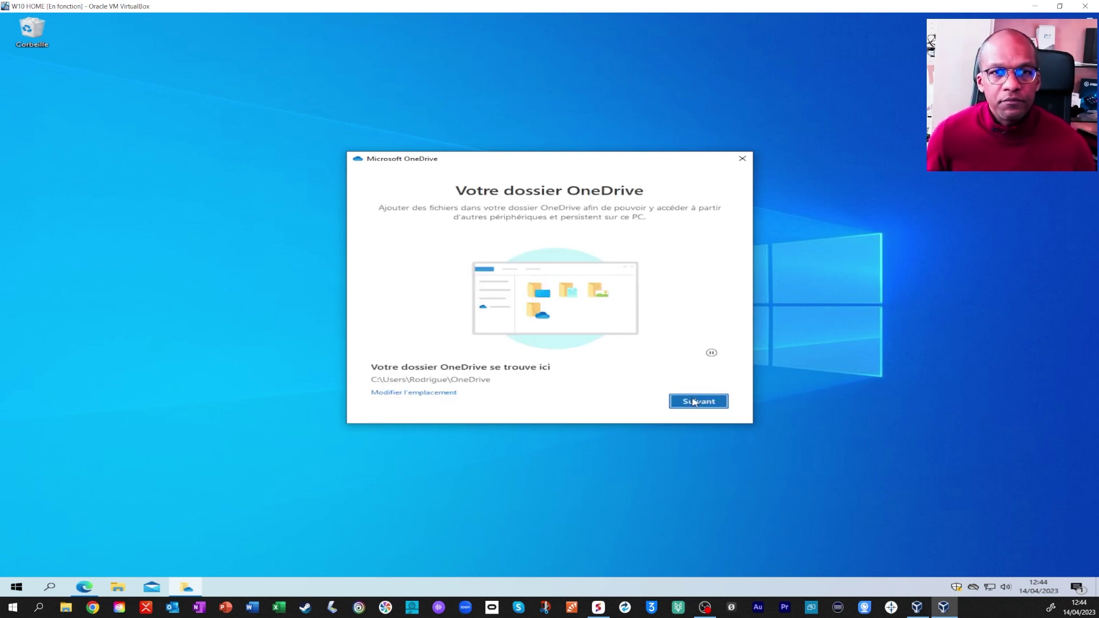
Keep the default OneDrive folder location and back up Bureau, Documents and Images.
click(694, 403)
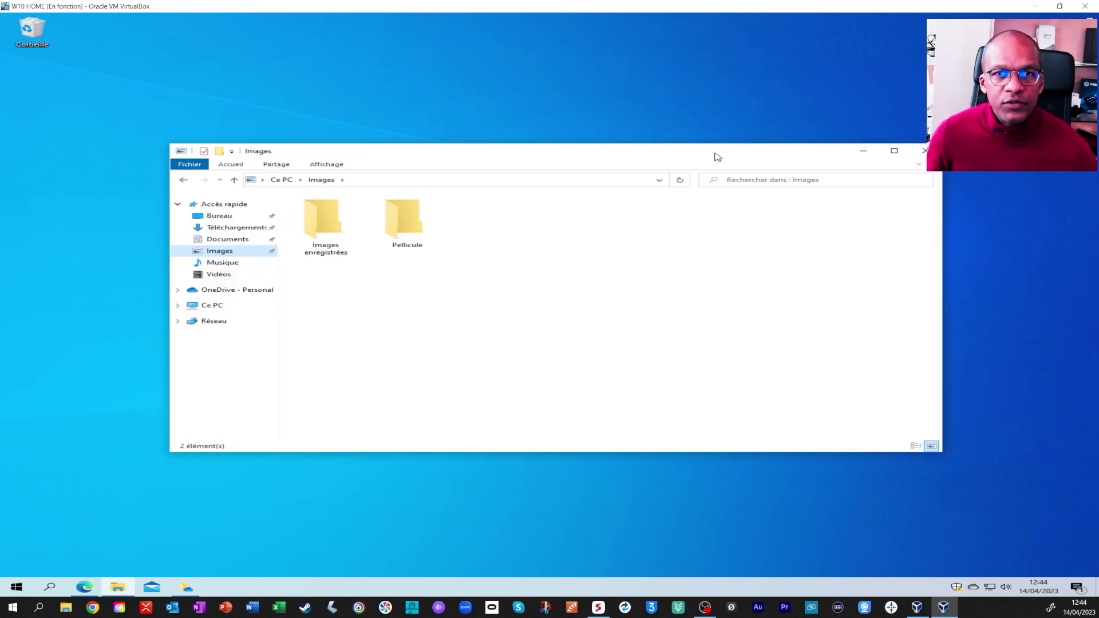
drag(718, 157, 699, 450)
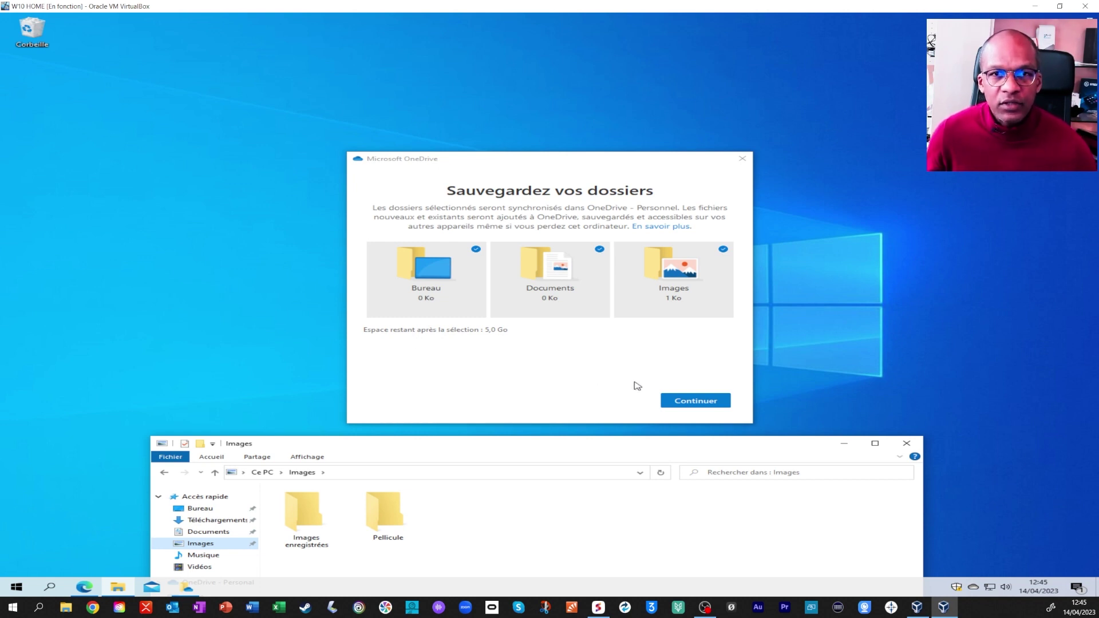
click(691, 404)
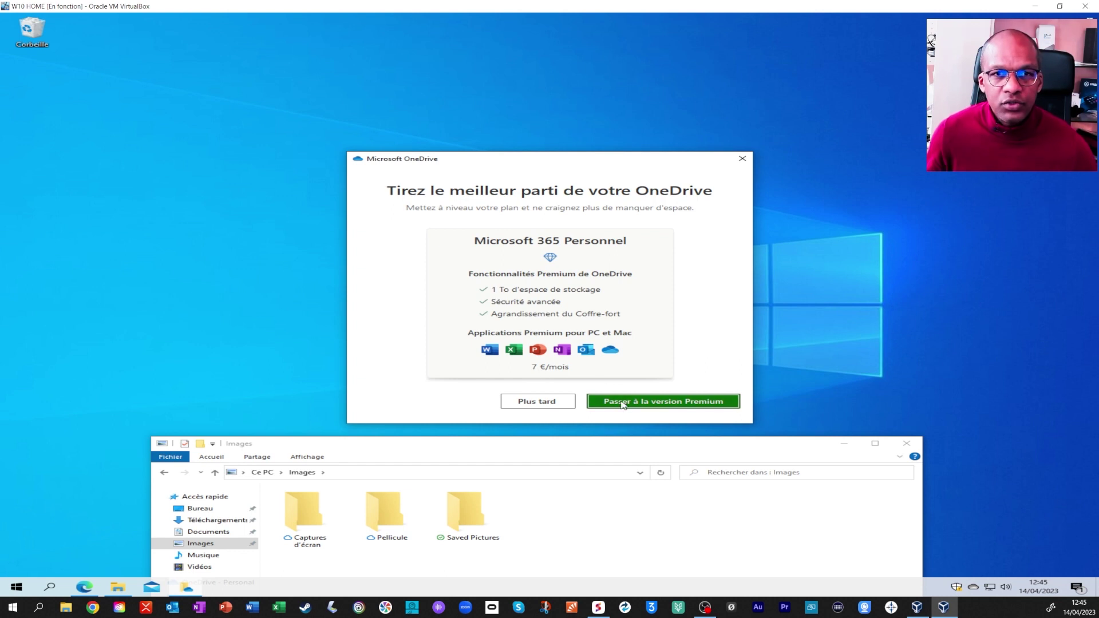
Decline Premium, skip the tour and mobile app page, and open the OneDrive folder.
click(551, 403)
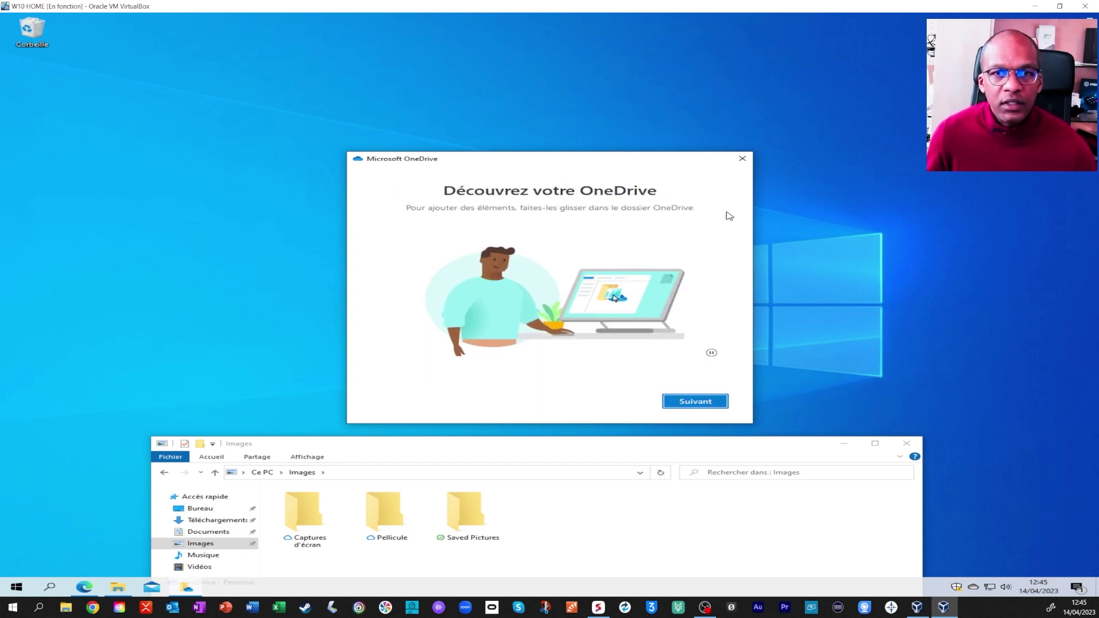
click(699, 402)
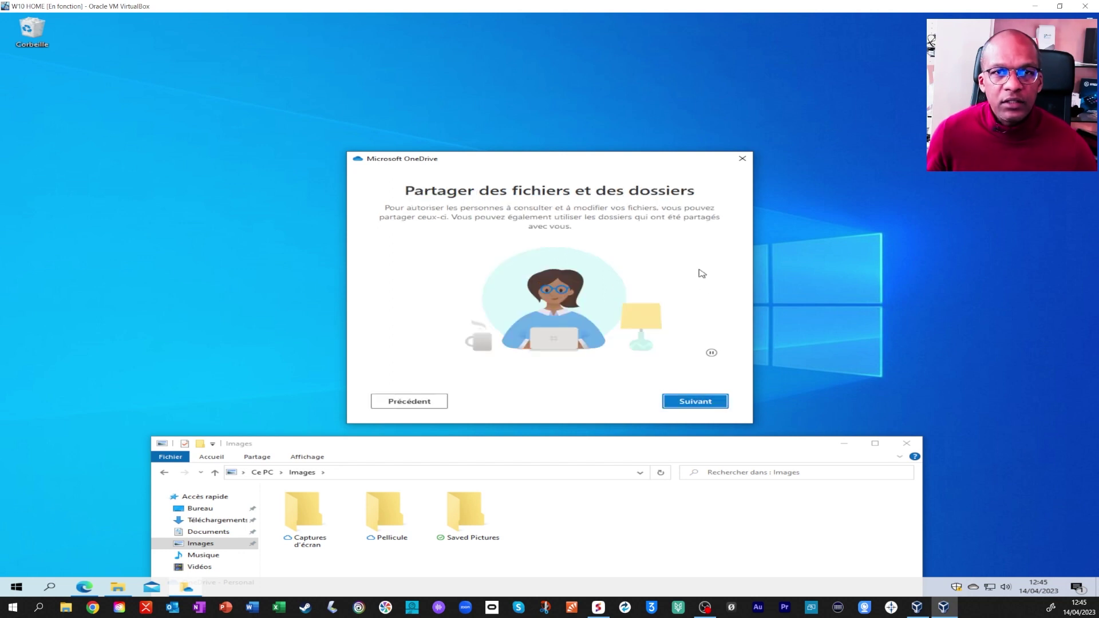
click(695, 402)
click(695, 403)
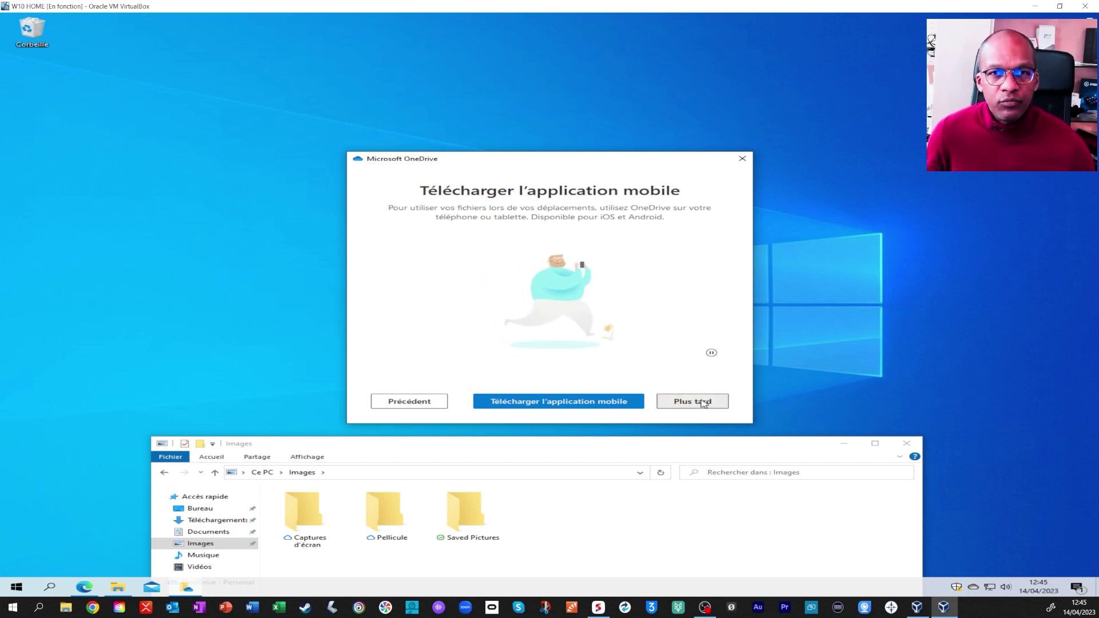
click(704, 402)
click(685, 403)
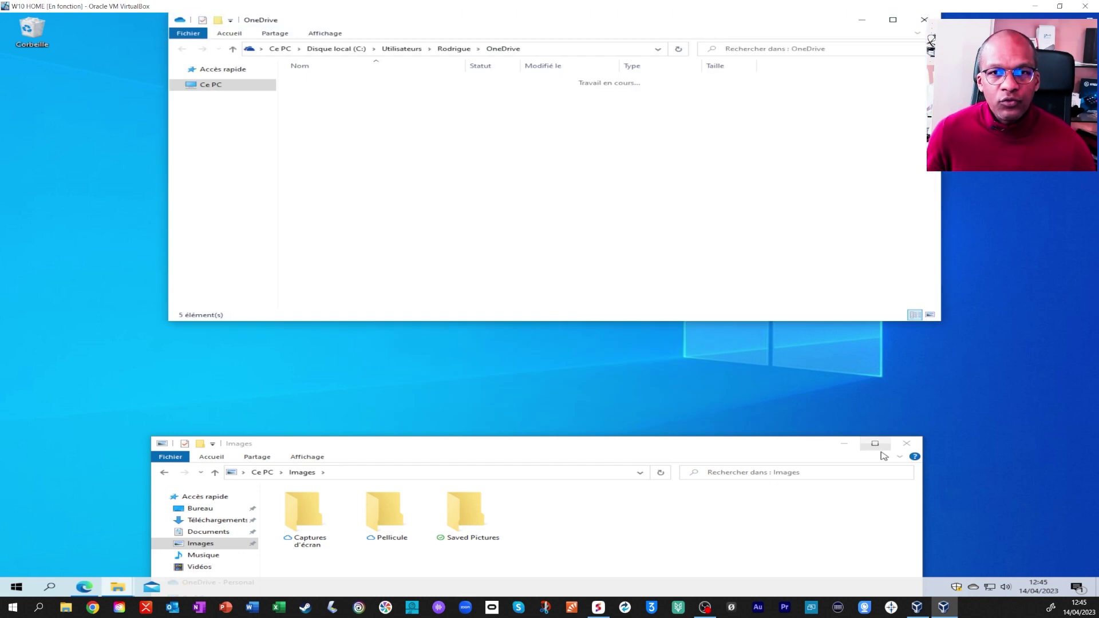
Close the Images window and expand OneDrive - Personal, placing its window beside OneDrive web.
click(908, 445)
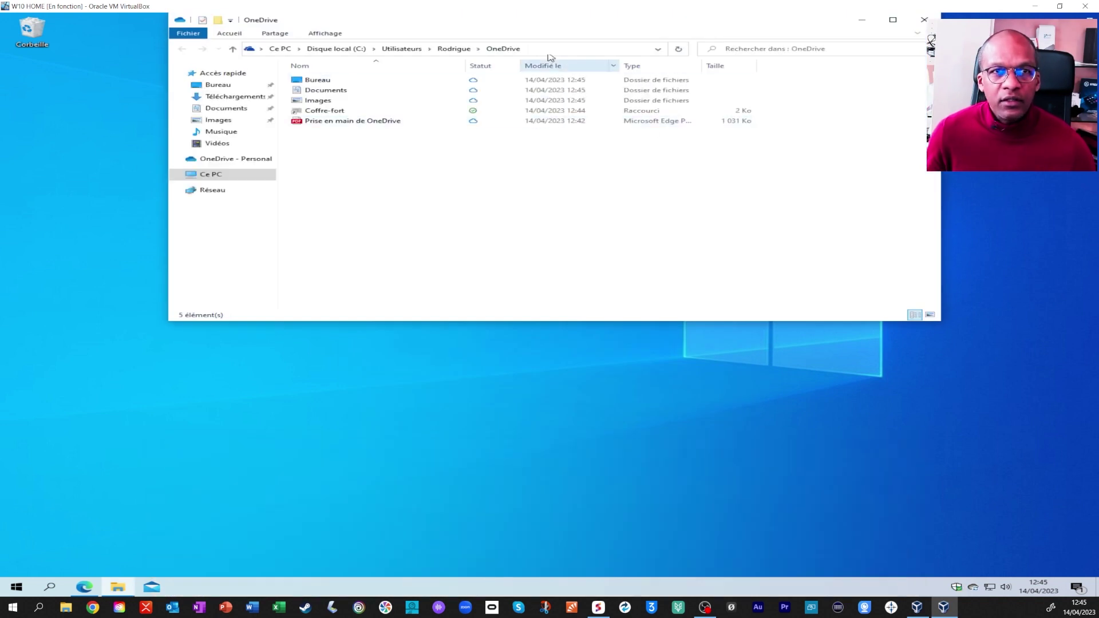
drag(476, 17, 474, 67)
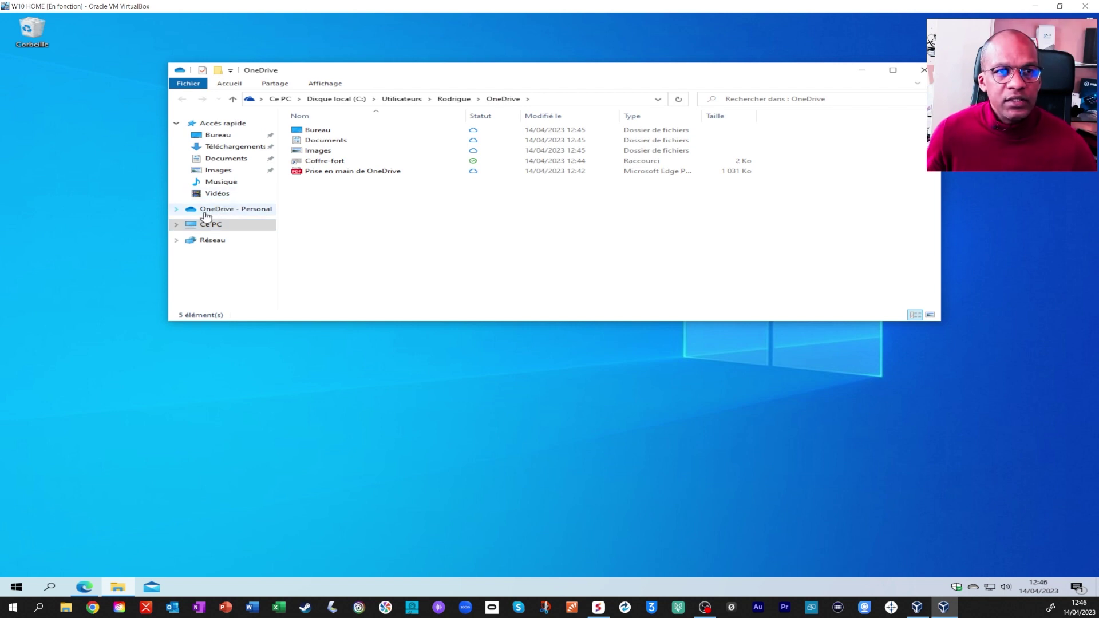
click(177, 210)
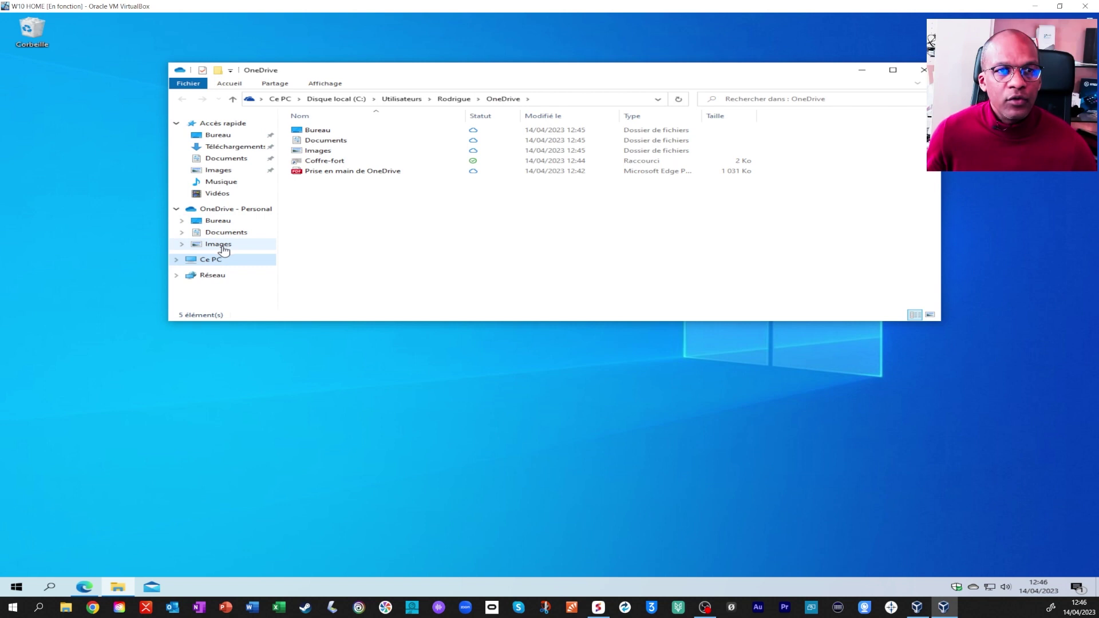
drag(677, 75, 596, 258)
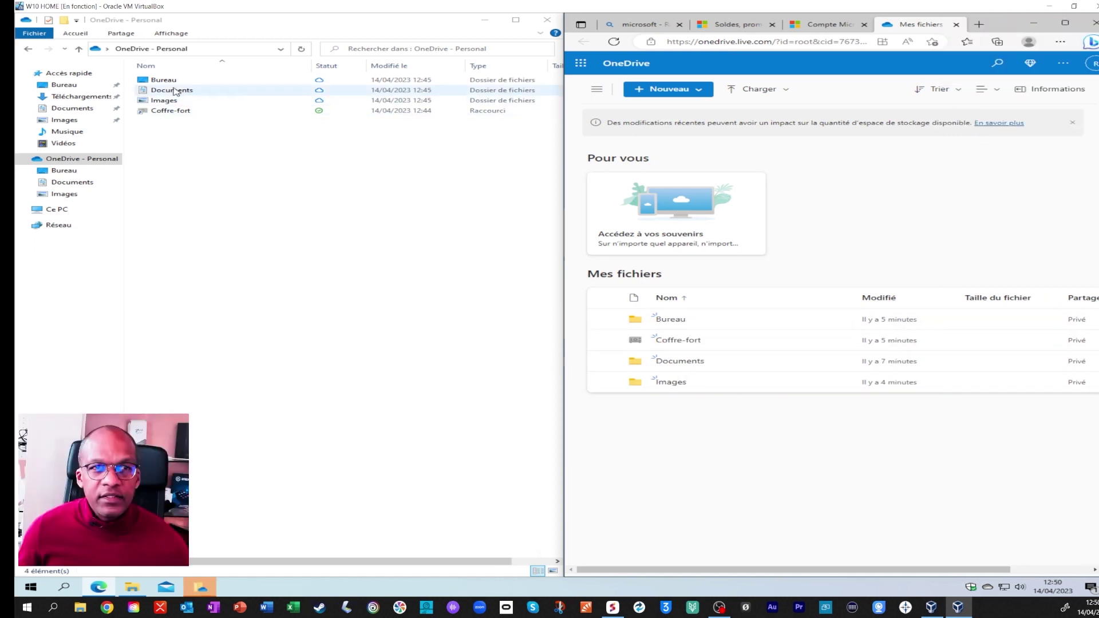
Create a new RTF document named test on the desktop.
key(alt+F4)
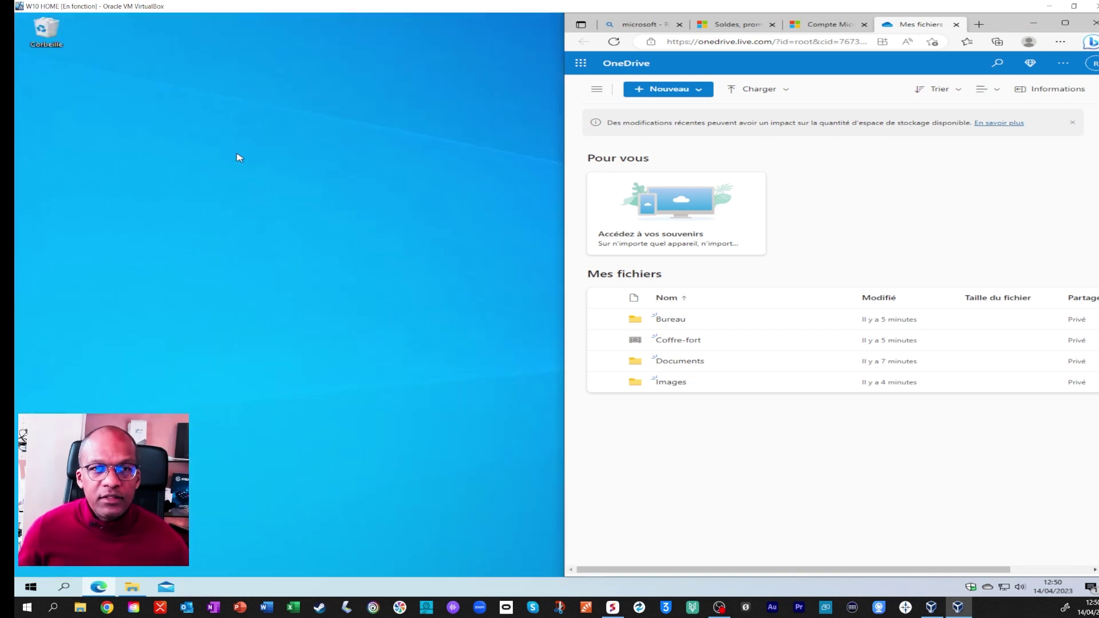
right_click(241, 154)
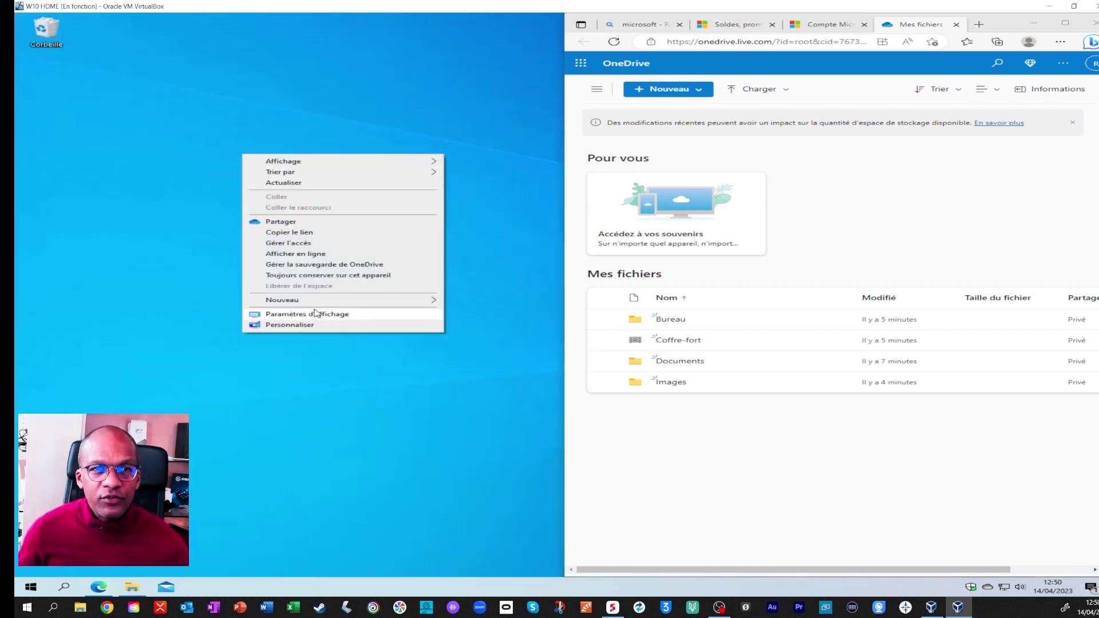
mouse_move(331, 301)
click(487, 352)
text(te)
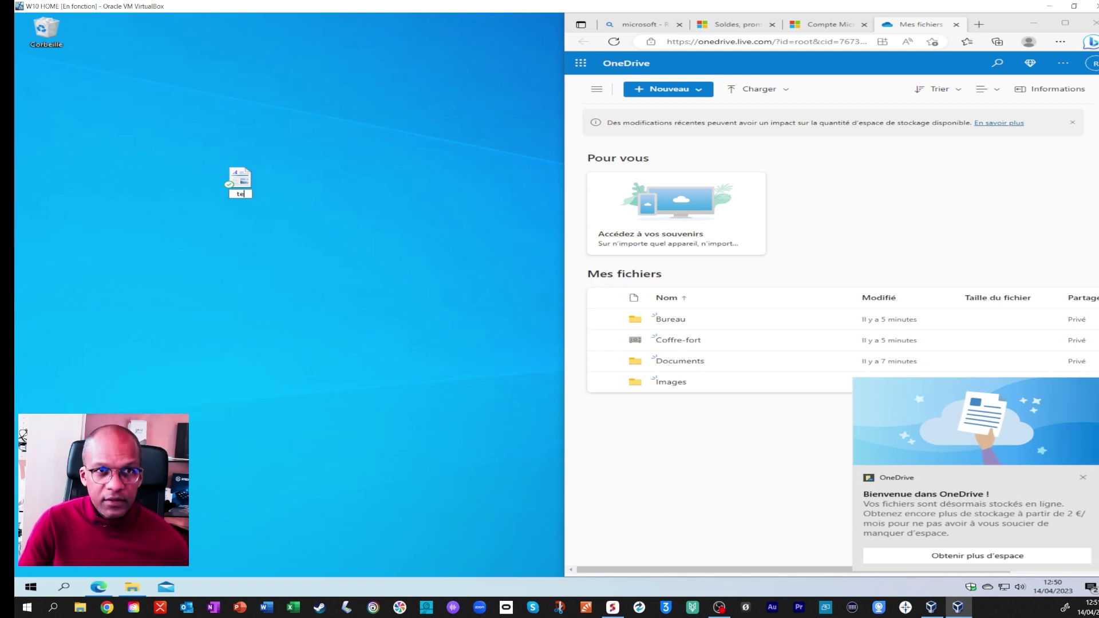
text(st)
key(Return)
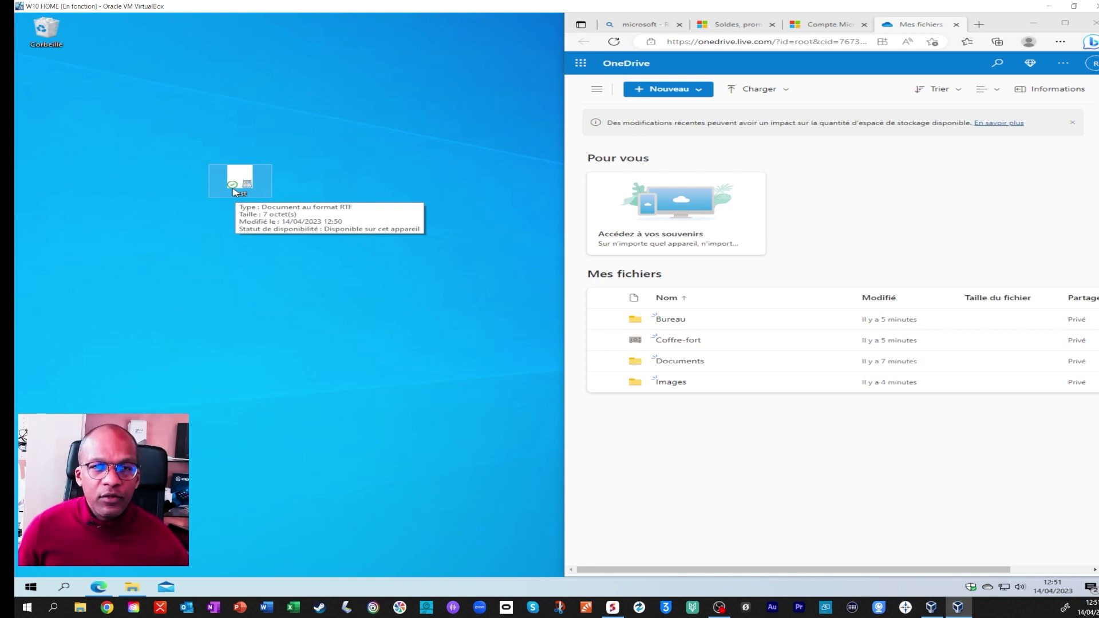
Type two lines of text into test.rtf and close it, with OneDrive web's Bureau folder open.
click(671, 320)
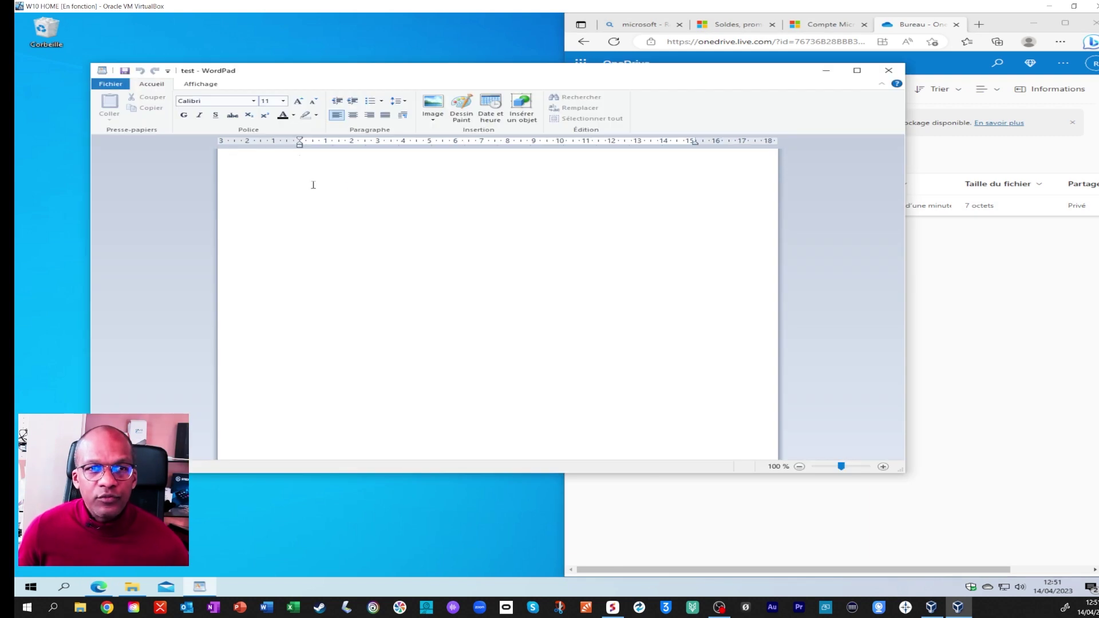
text(yryyreyfdhhfhdf)
key(Return)
key(Return)
text(jcxjhdcjjdfjfdfd)
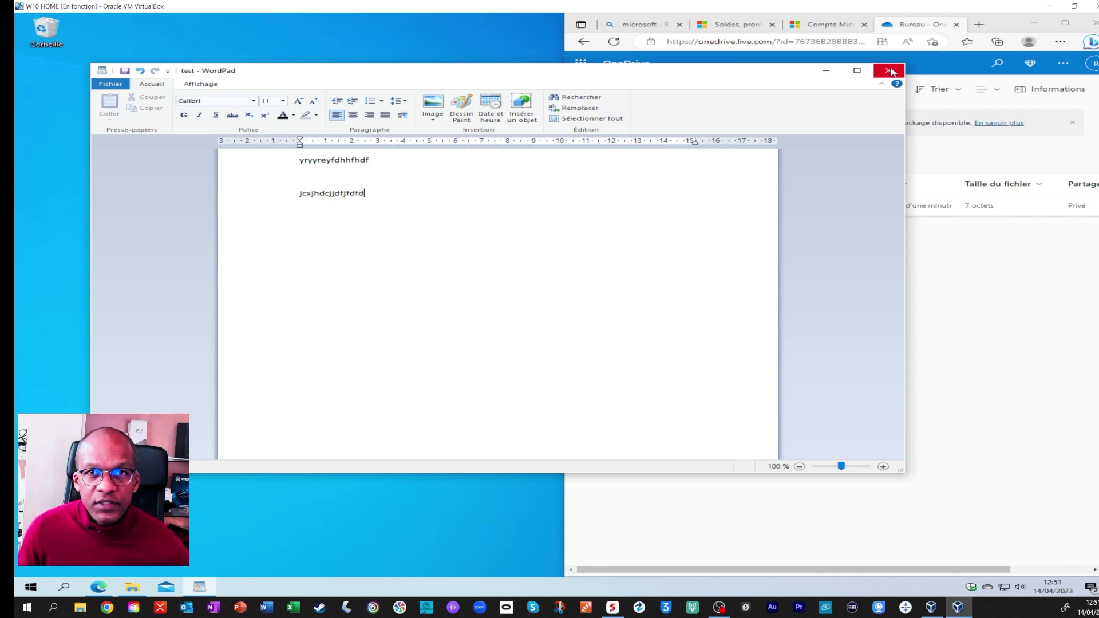
click(889, 70)
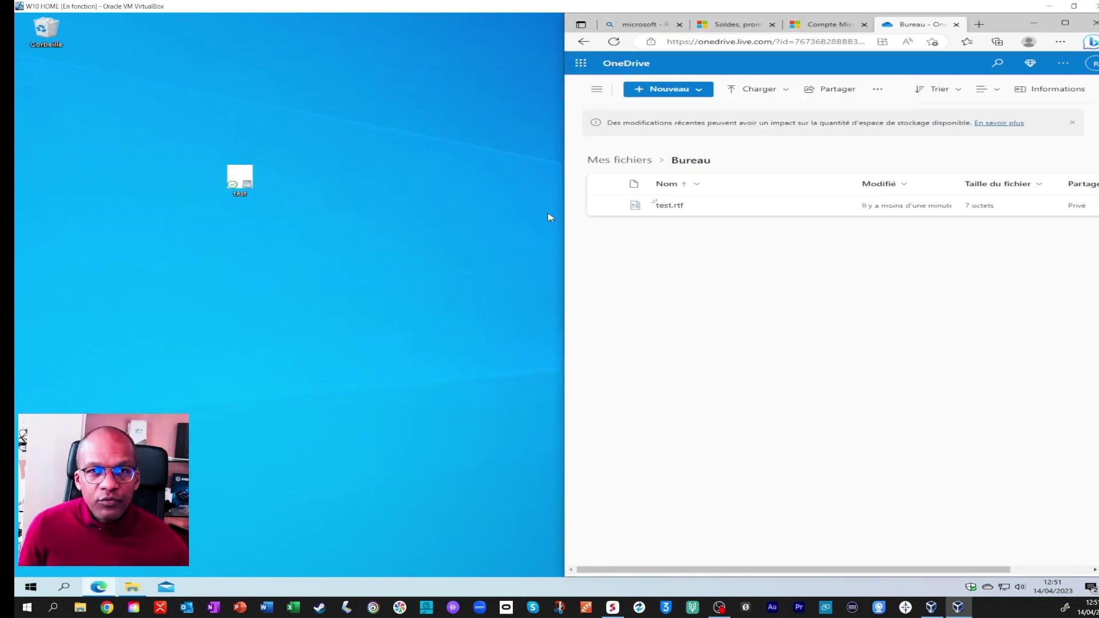
Preview test.rtf in OneDrive web, dismiss the collaboration popup, and return to Mes fichiers.
click(672, 208)
click(752, 213)
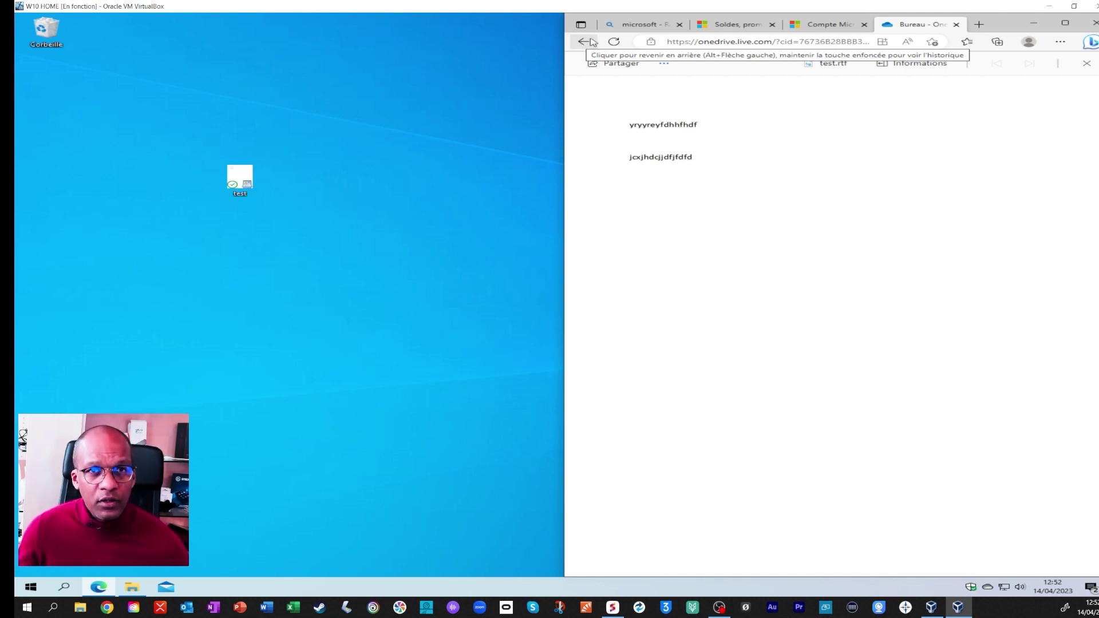
click(584, 42)
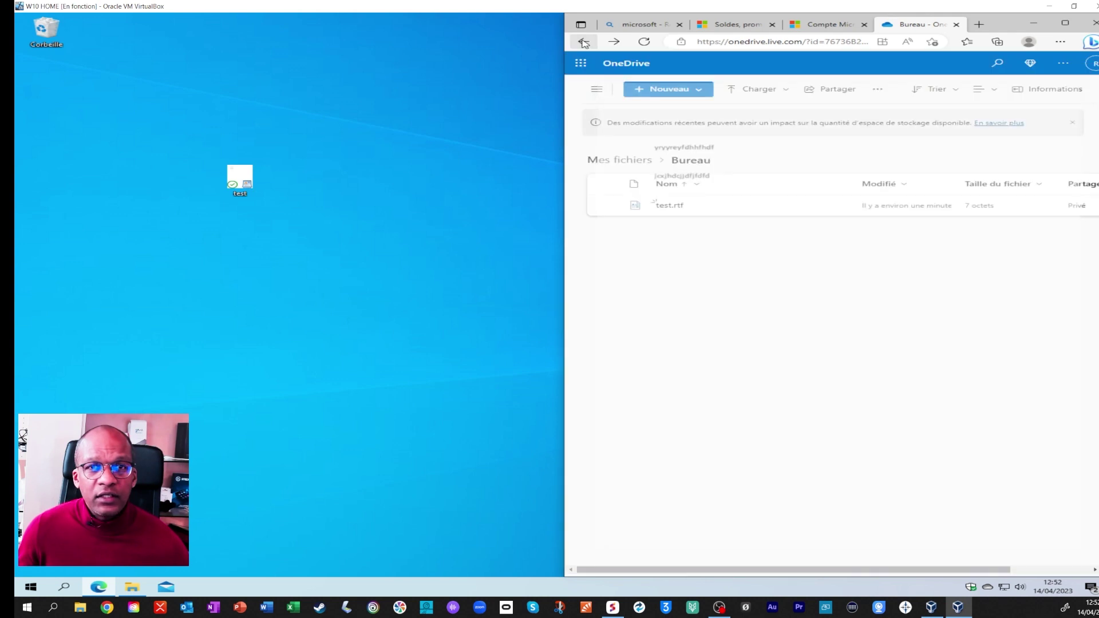
click(583, 43)
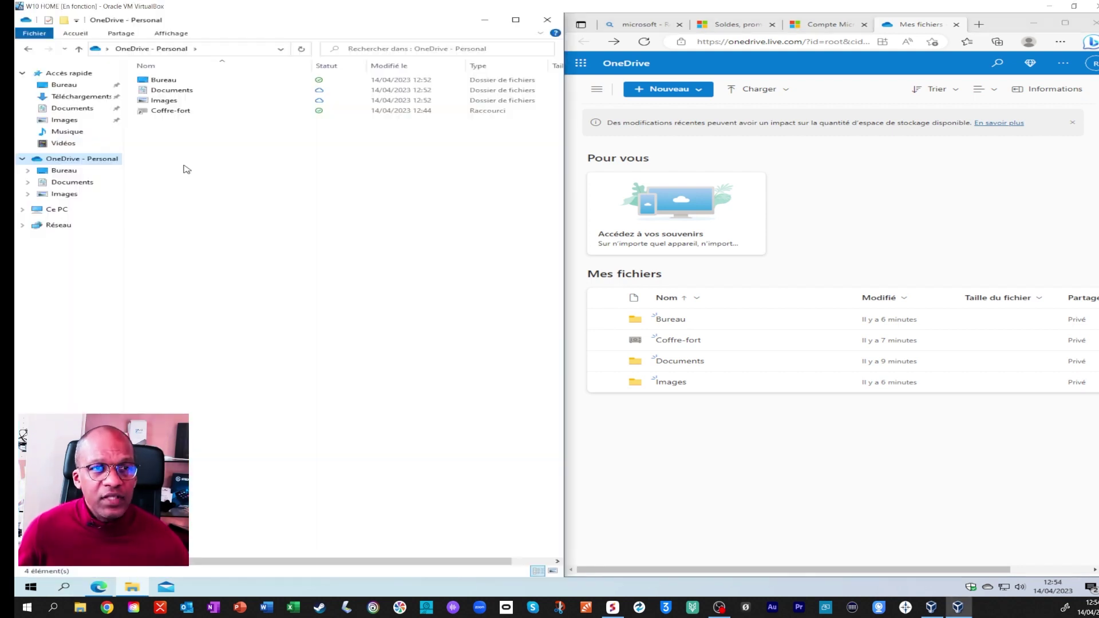
Create the folder 'Dossier sauvegardé' in OneDrive - Personal and refresh the OneDrive web page.
right_click(184, 169)
mouse_move(286, 339)
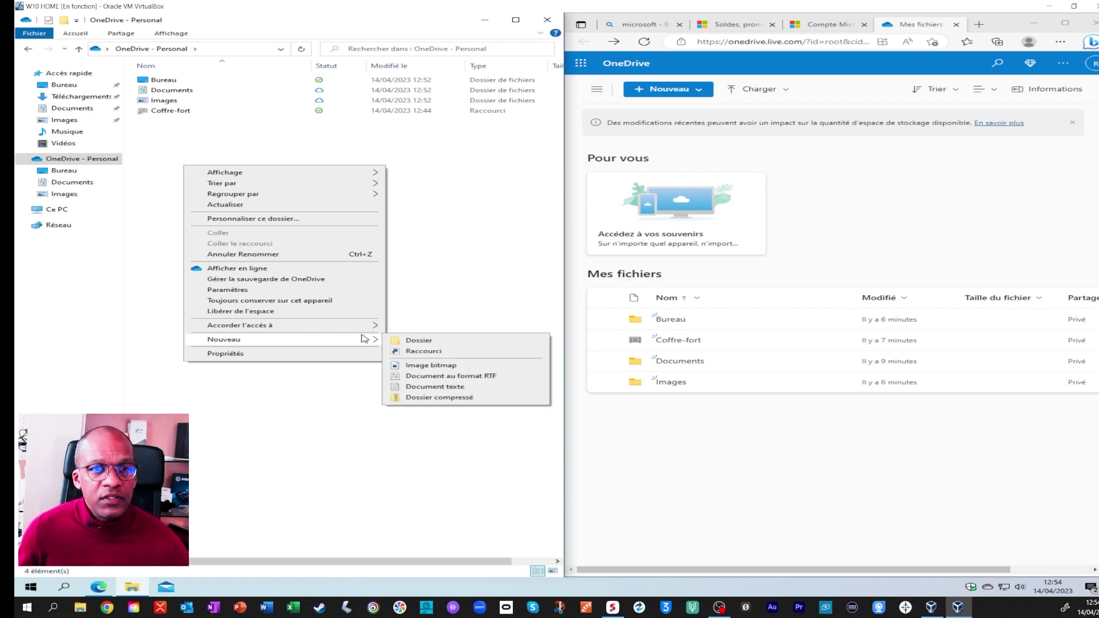
click(394, 342)
text(Dossier sauvegarde)
key(BackSpace)
text(é)
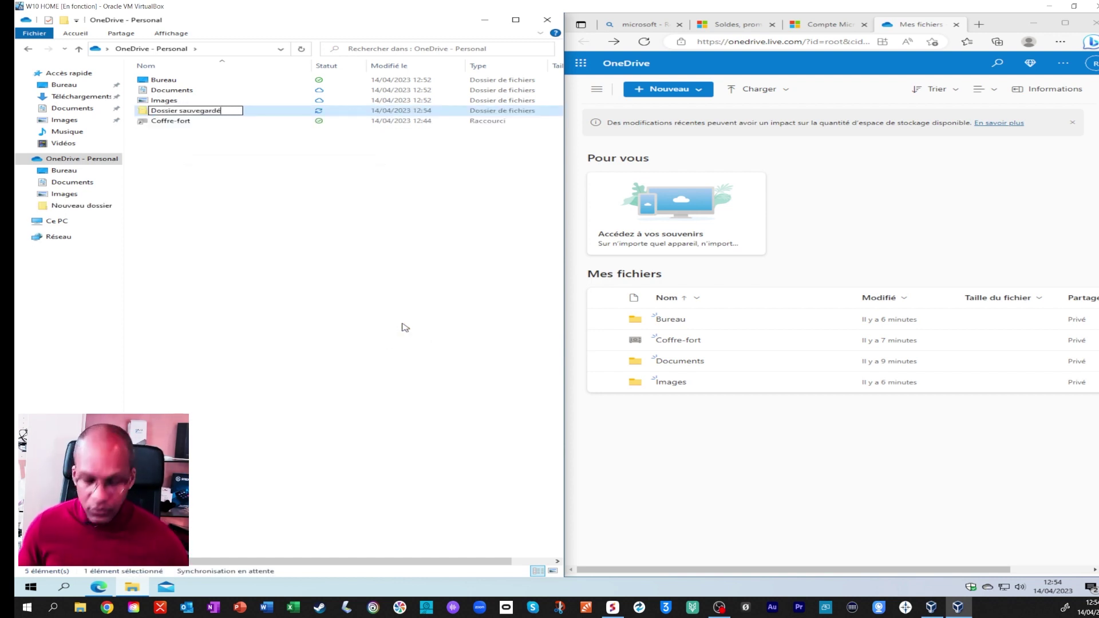
key(Return)
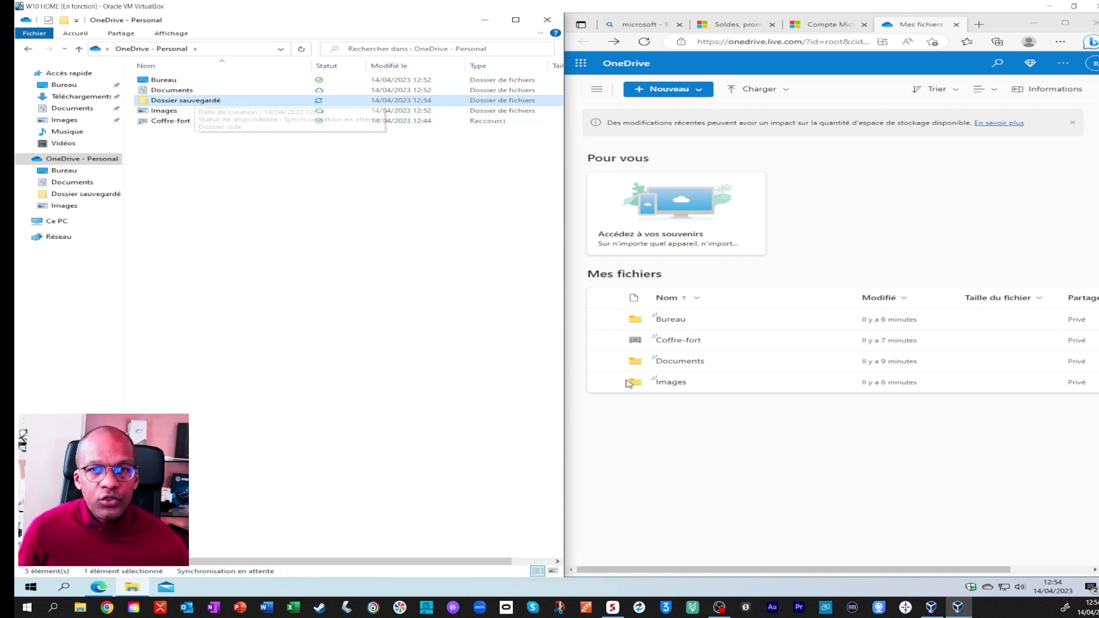
right_click(746, 436)
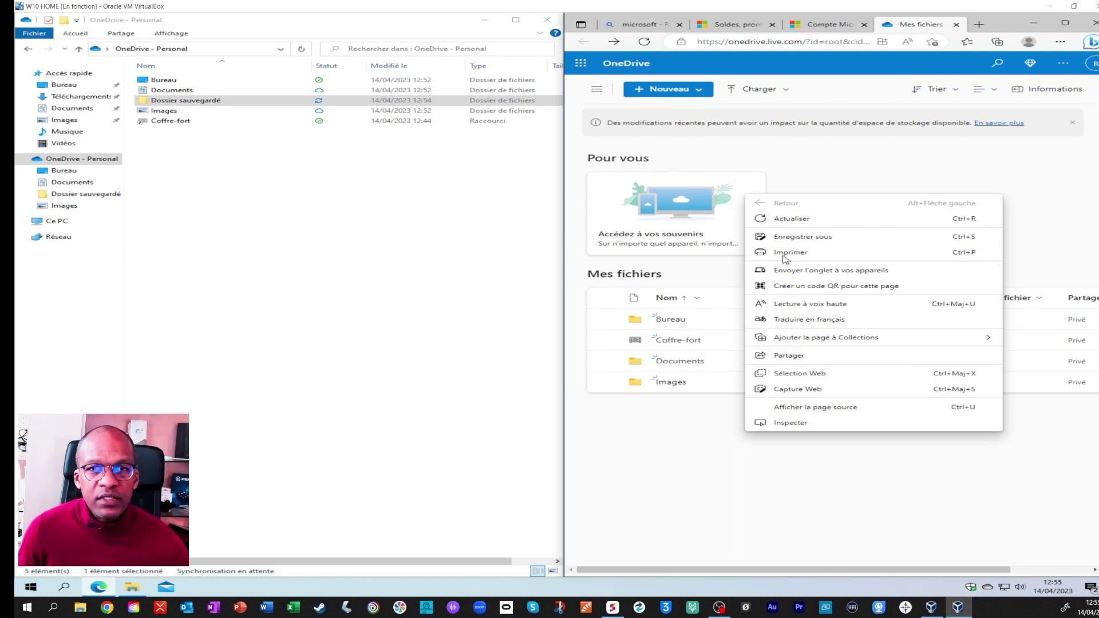
click(791, 219)
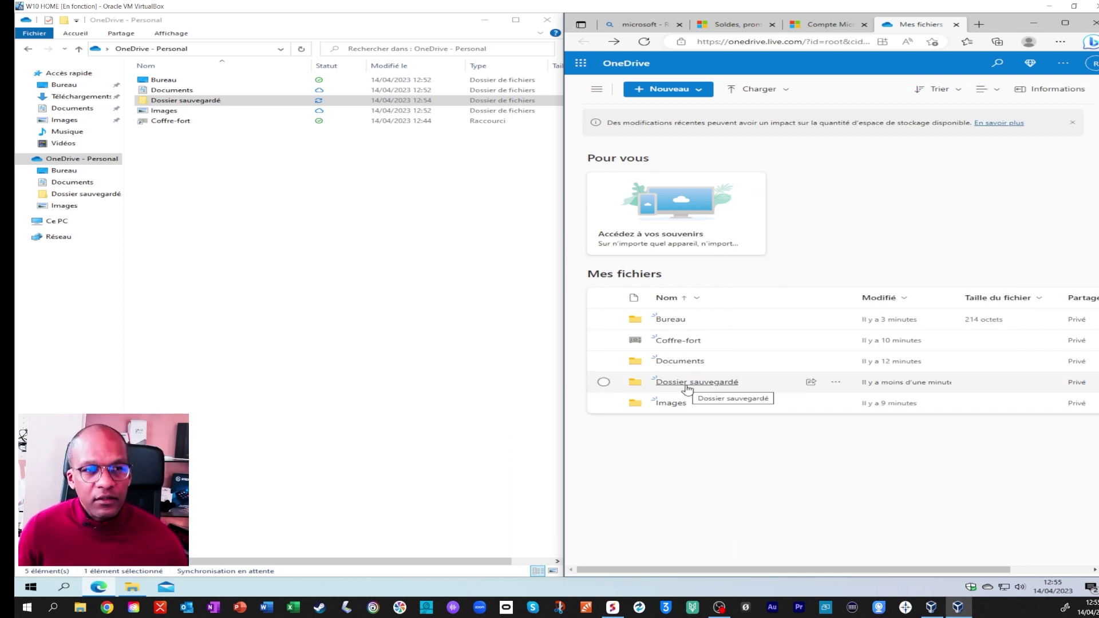